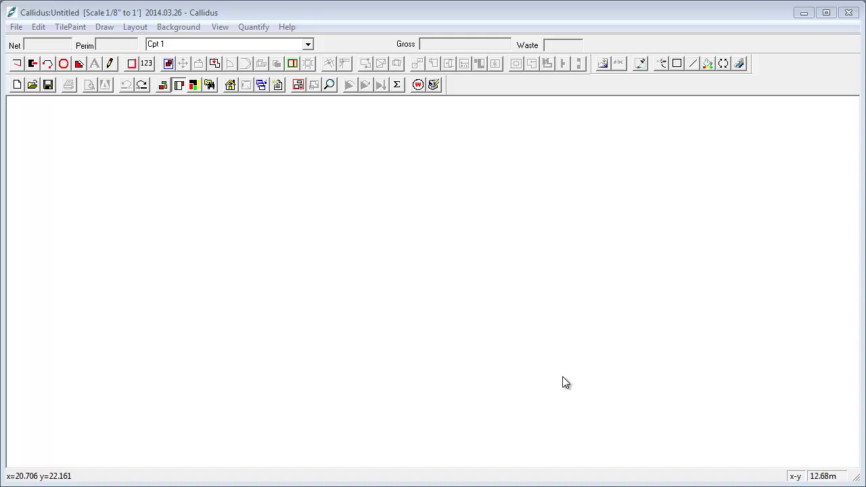
Create a new 0.50 m square tile-grid material named 'tile script example' with the Materials wizard.
{"action": "left_click", "coordinate": [261, 85]}
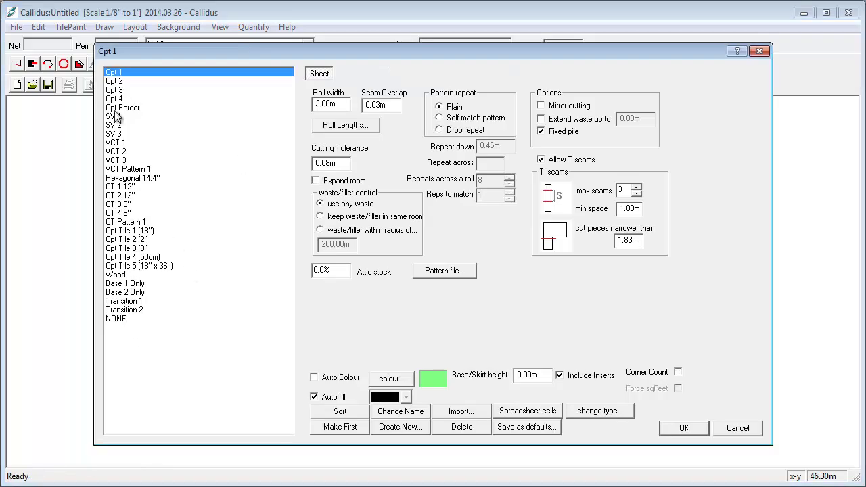
{"action": "left_click", "coordinate": [400, 428]}
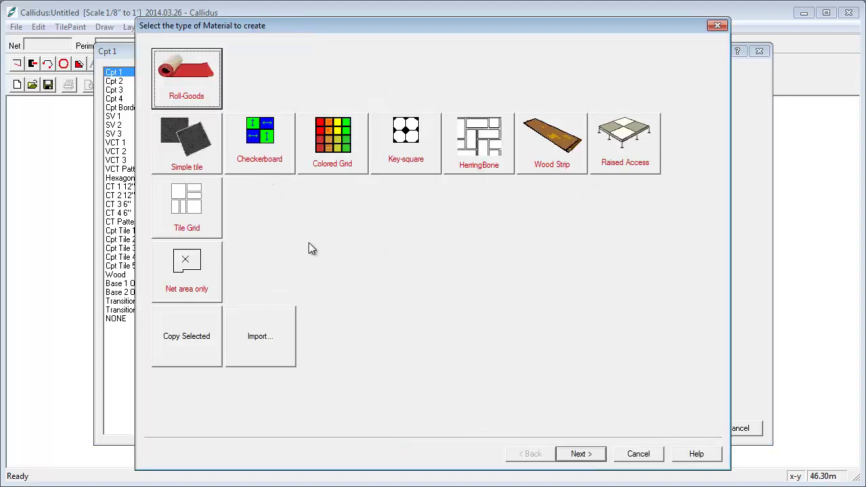
{"action": "left_click", "coordinate": [184, 145]}
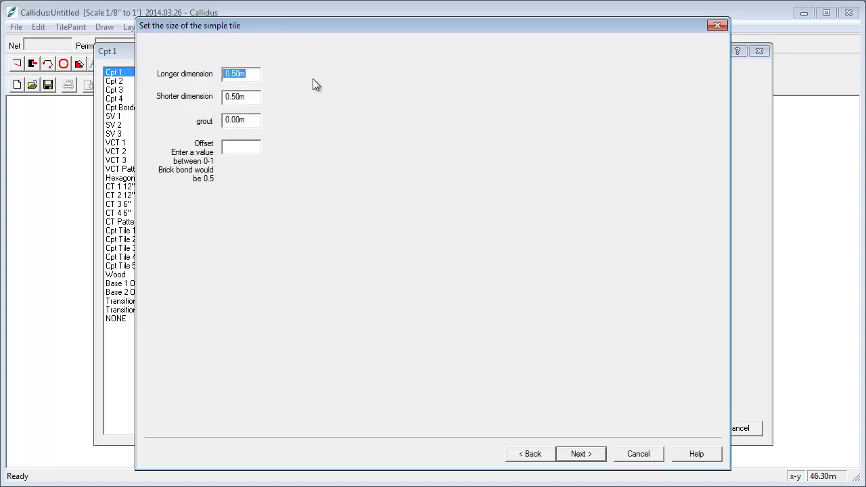
{"action": "left_click", "coordinate": [586, 459]}
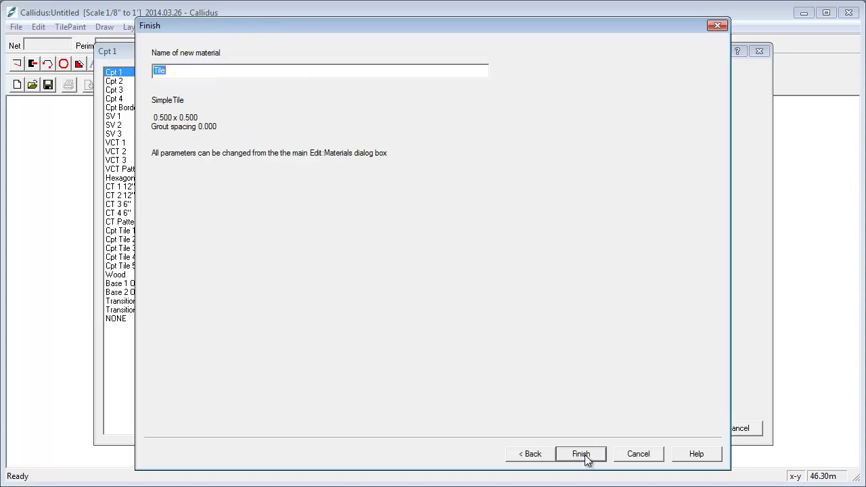
{"action": "type", "text": "t"}
{"action": "type", "text": "ile script ex"}
{"action": "type", "text": "ample"}
{"action": "left_click", "coordinate": [579, 453]}
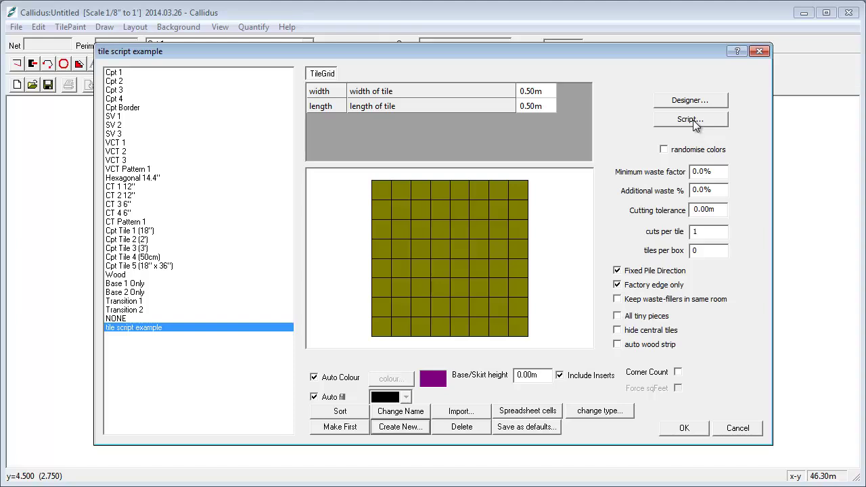
Replace the material's tile grid with a script, opening the Tile Script editor with unitsize .5 and tile 1 1.
{"action": "left_click", "coordinate": [690, 119]}
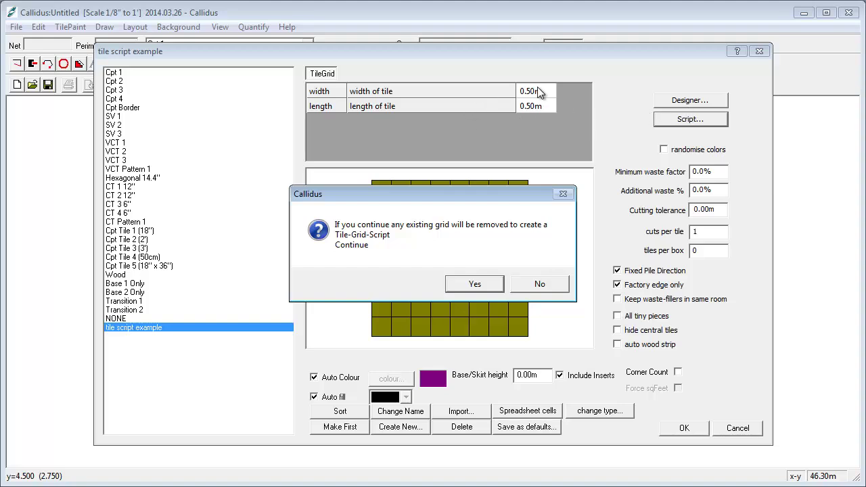
{"action": "left_click", "coordinate": [476, 284]}
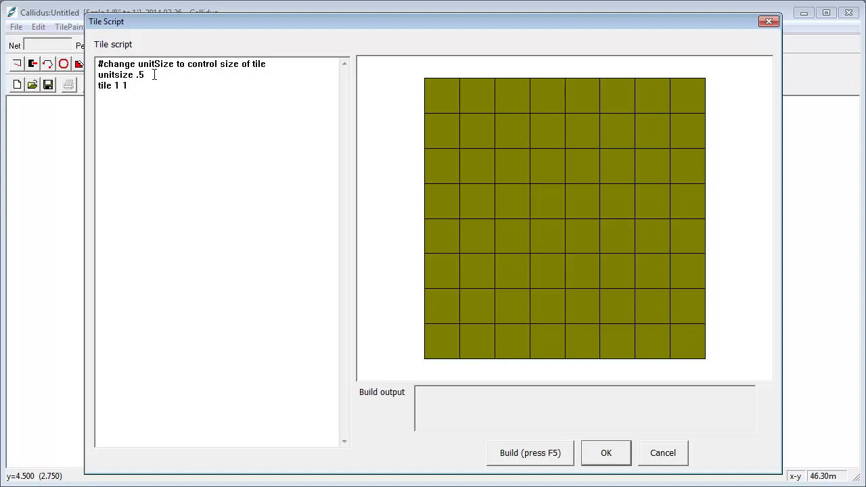
Add a second comment line '#[C]oakleaf software' below line 1, then select the unitsize and tile lines.
{"action": "left_click", "coordinate": [103, 65]}
{"action": "key", "text": "shift+Left"}
{"action": "key", "text": "End"}
{"action": "key", "text": "Return"}
{"action": "type", "text": "#"}
{"action": "type", "text": "[C]"}
{"action": "type", "text": "oakle"}
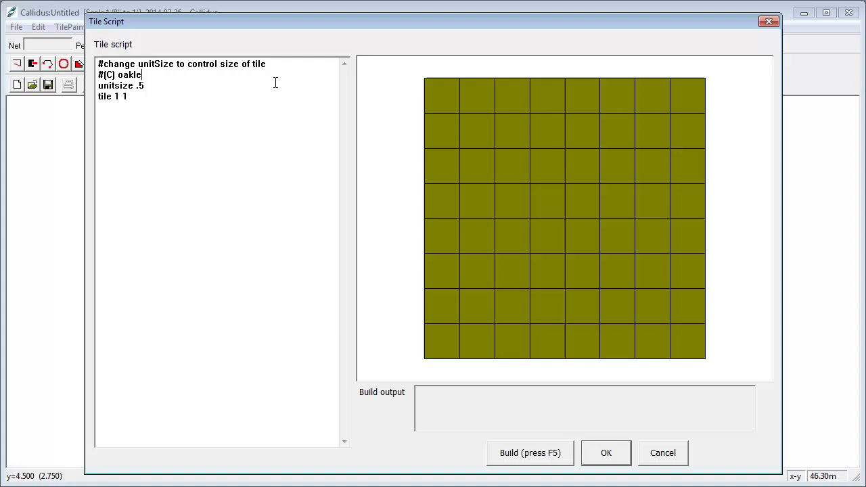
{"action": "type", "text": "af softwar"}
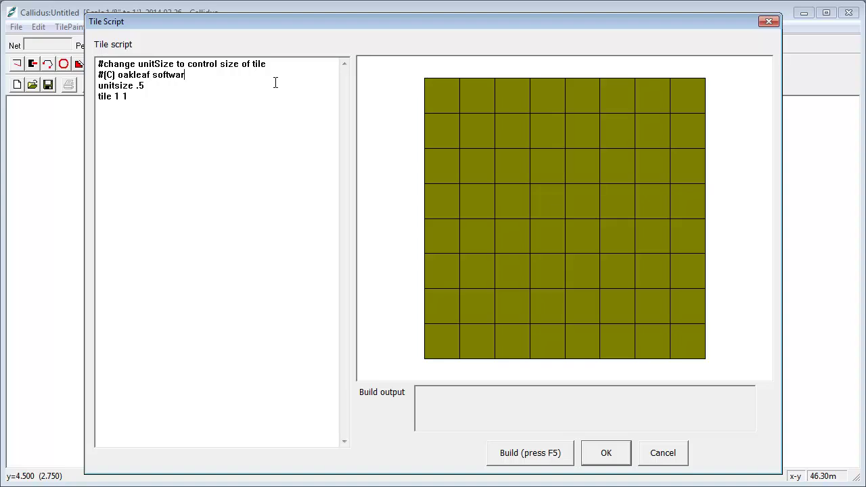
{"action": "type", "text": "e"}
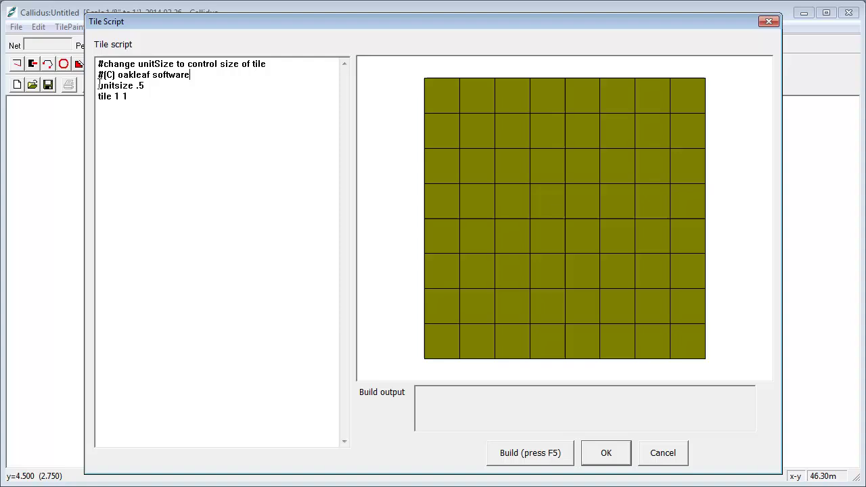
{"action": "left_click_drag", "start_coordinate": [99, 85], "coordinate": [156, 111]}
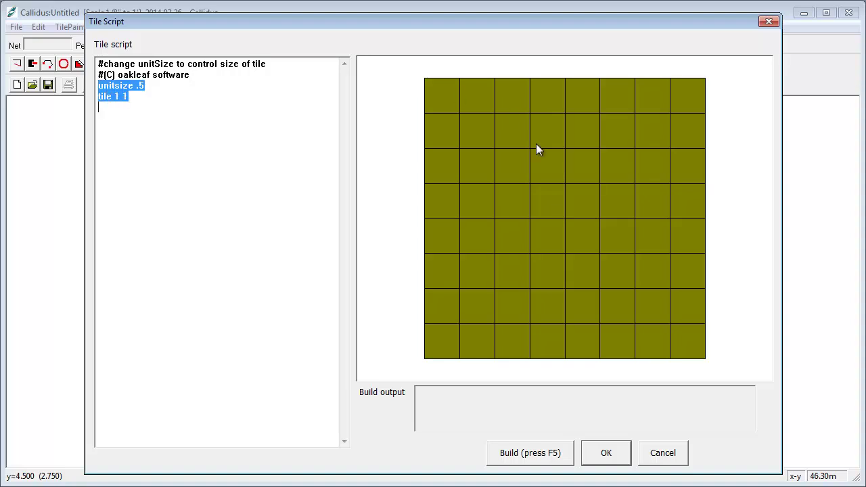
Build the script to get 'Script syntax OK', then select the script text and output message.
{"action": "left_click", "coordinate": [524, 458]}
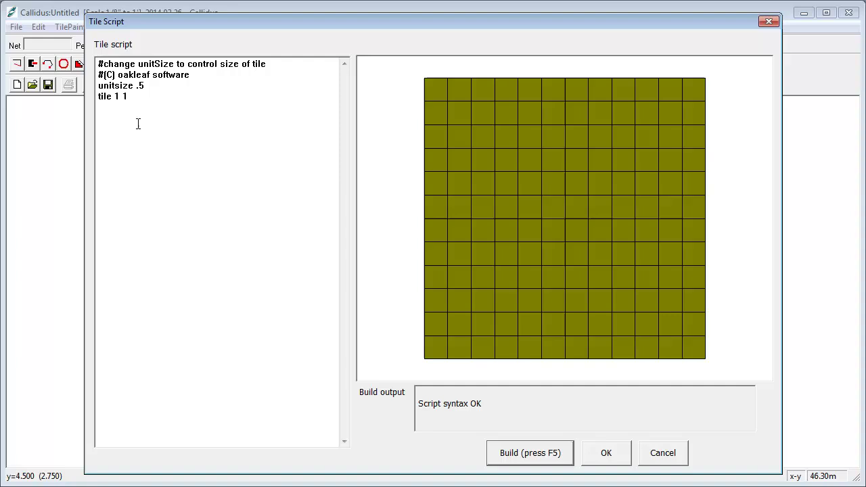
{"action": "left_click", "coordinate": [99, 63]}
{"action": "left_click_drag", "start_coordinate": [100, 64], "coordinate": [119, 129]}
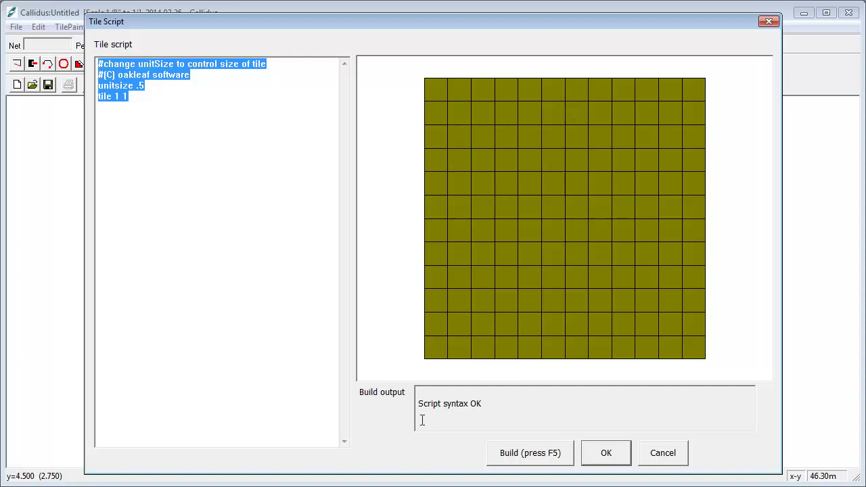
{"action": "left_click_drag", "start_coordinate": [417, 403], "coordinate": [526, 407]}
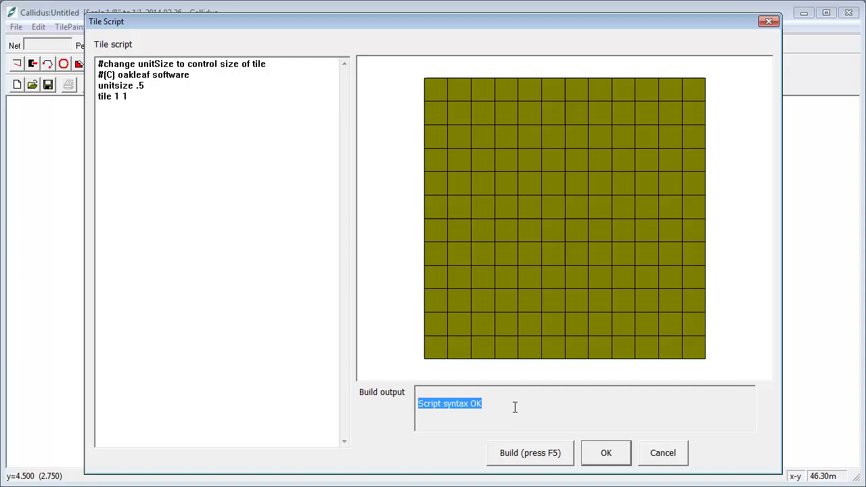
Add an 'atile 2' line, build, and inspect the resulting unknown-syntax error messages.
{"action": "left_click", "coordinate": [138, 100]}
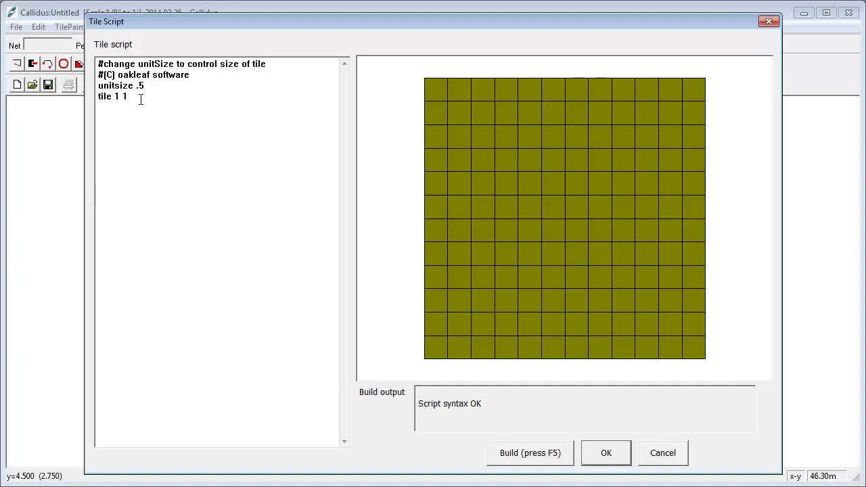
{"action": "type", "text": "at"}
{"action": "type", "text": "ile 2"}
{"action": "left_click", "coordinate": [521, 461]}
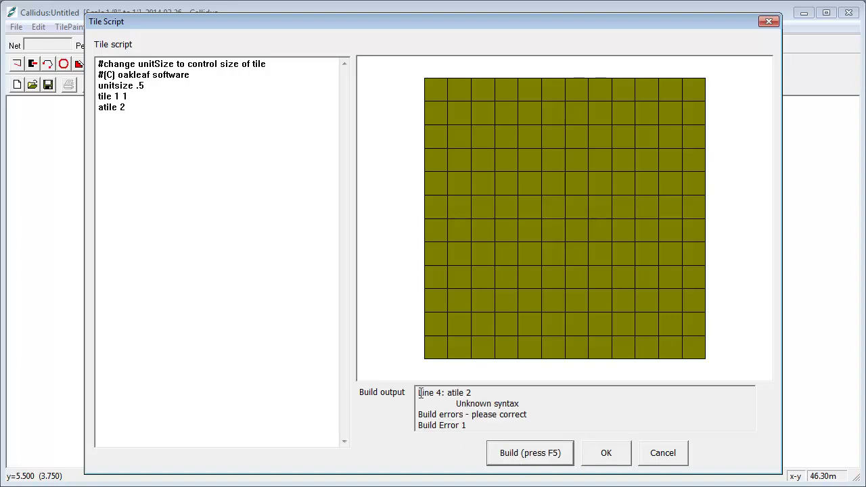
{"action": "left_click_drag", "start_coordinate": [419, 393], "coordinate": [510, 429]}
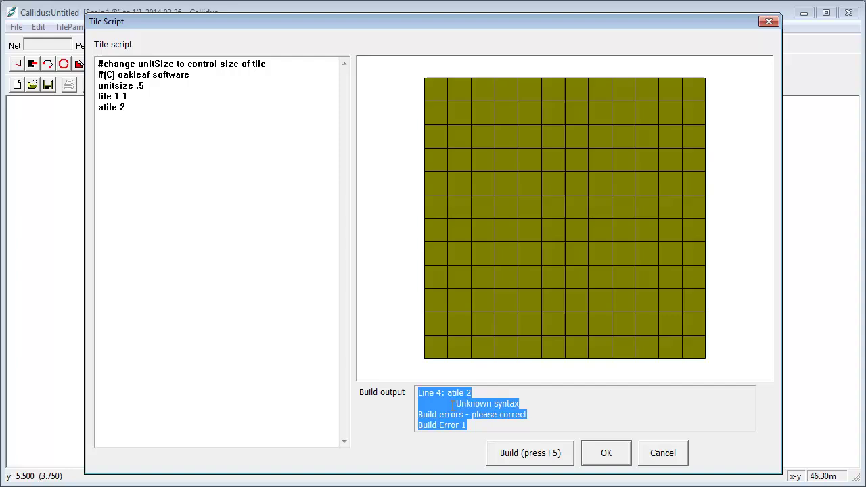
{"action": "double_click", "coordinate": [457, 392]}
{"action": "left_click", "coordinate": [472, 392]}
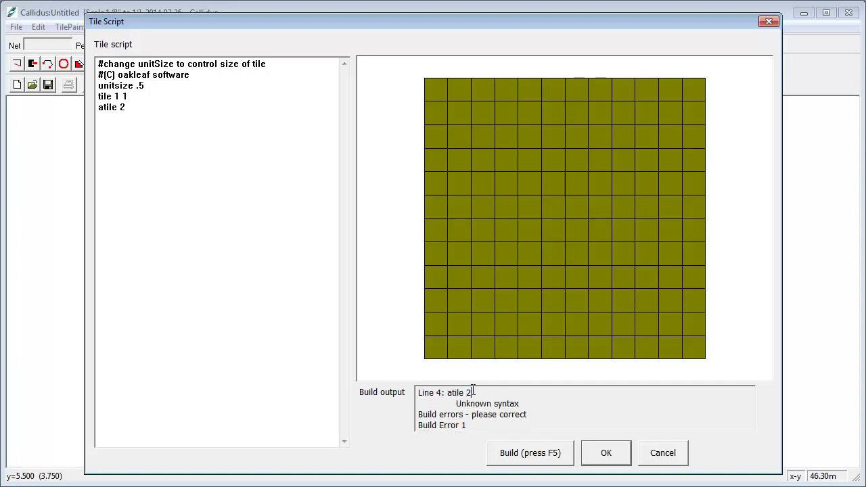
{"action": "left_click_drag", "start_coordinate": [461, 404], "coordinate": [556, 405]}
{"action": "left_click_drag", "start_coordinate": [418, 414], "coordinate": [589, 413]}
{"action": "left_click", "coordinate": [467, 425]}
Delete the faulty 'atile 2' line and rebuild the corrected script.
{"action": "left_click", "coordinate": [124, 110]}
{"action": "left_click_drag", "start_coordinate": [130, 110], "coordinate": [94, 106]}
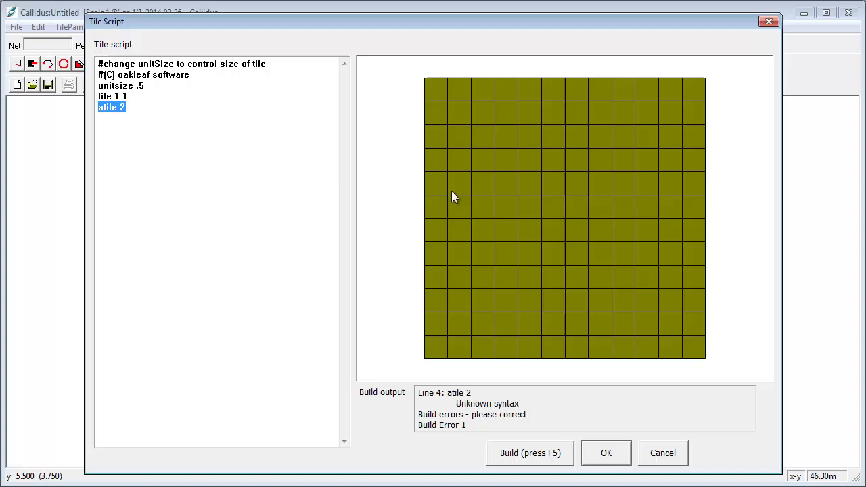
{"action": "left_click", "coordinate": [600, 457]}
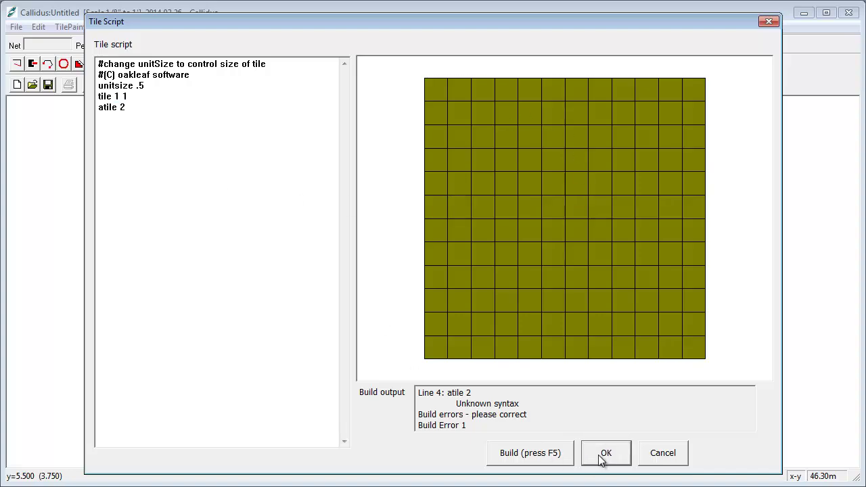
{"action": "left_click", "coordinate": [598, 455]}
{"action": "type", "text": "1"}
{"action": "left_click_drag", "start_coordinate": [130, 108], "coordinate": [98, 109]}
{"action": "key", "text": "Delete"}
{"action": "left_click", "coordinate": [518, 454]}
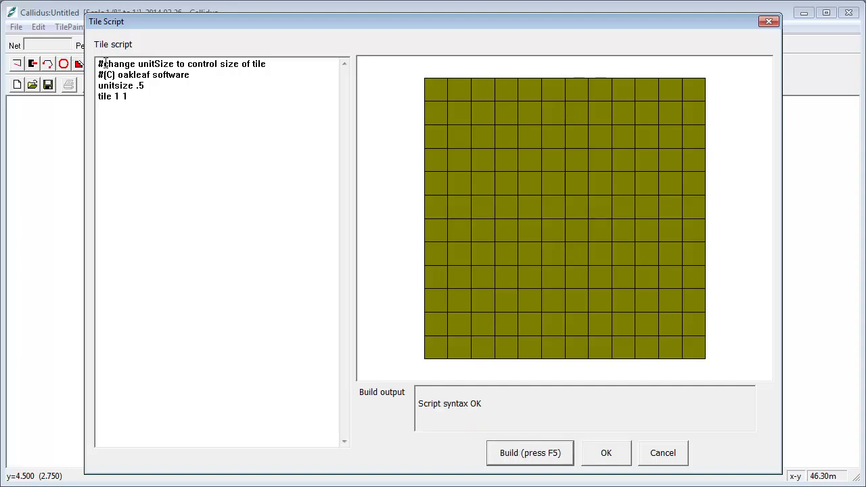
Delete the comment and unitsize lines and change the tile size to .5.
{"action": "left_click_drag", "start_coordinate": [145, 86], "coordinate": [98, 64]}
{"action": "key", "text": "Delete"}
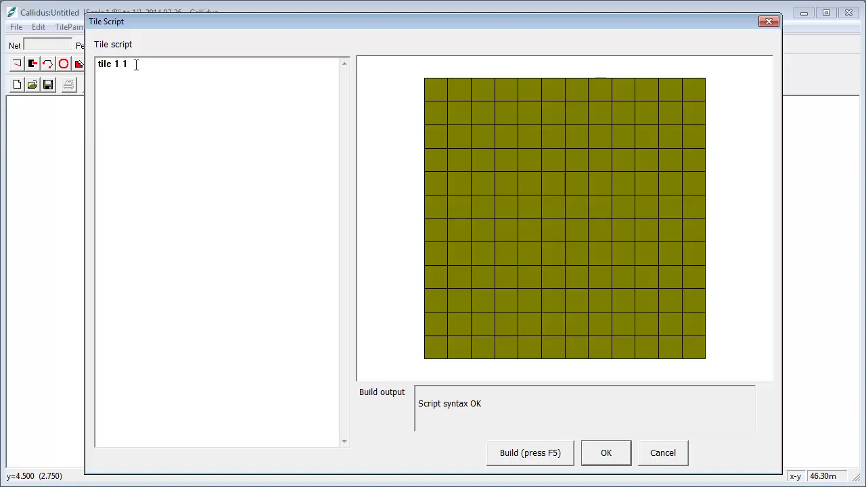
{"action": "key", "text": "BackSpace"}
{"action": "key", "text": "BackSpace"}
{"action": "key", "text": "BackSpace"}
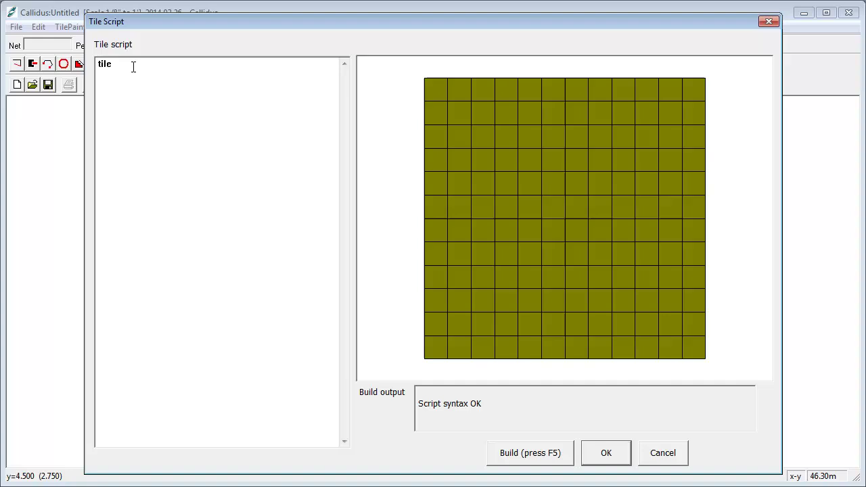
{"action": "type", "text": " .5"}
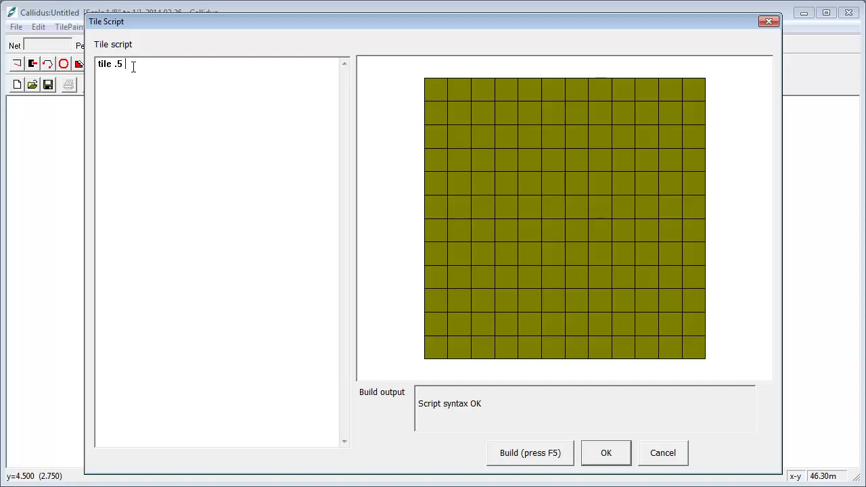
{"action": "left_click", "coordinate": [132, 65]}
{"action": "left_click_drag", "start_coordinate": [152, 64], "coordinate": [79, 55]}
Try tile sizes 1'6, 8' and 2 in place of .5.
{"action": "double_click", "coordinate": [105, 64]}
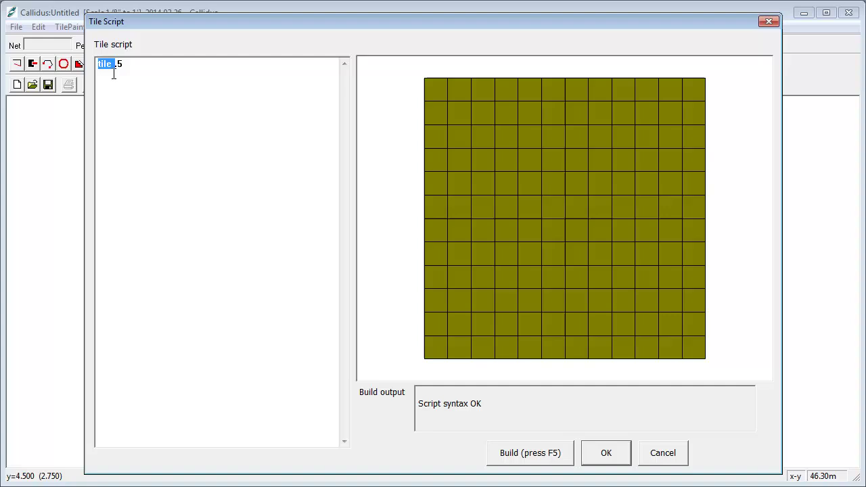
{"action": "left_click_drag", "start_coordinate": [115, 64], "coordinate": [139, 64]}
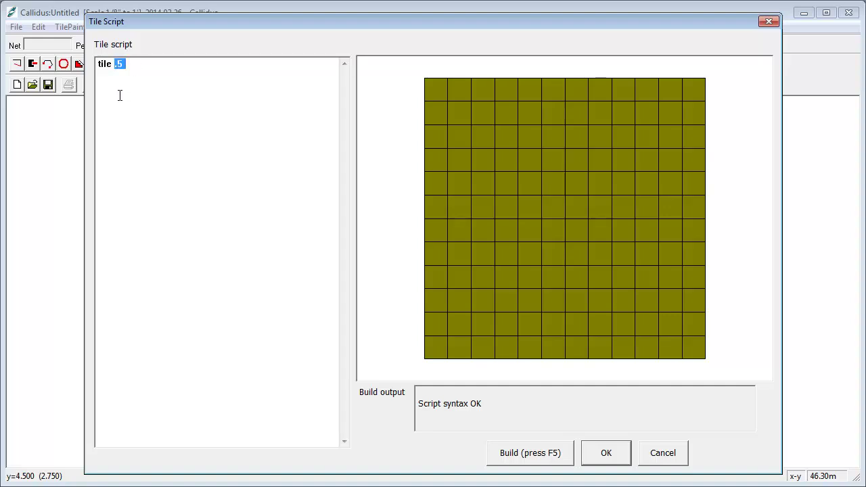
{"action": "type", "text": "1'6"}
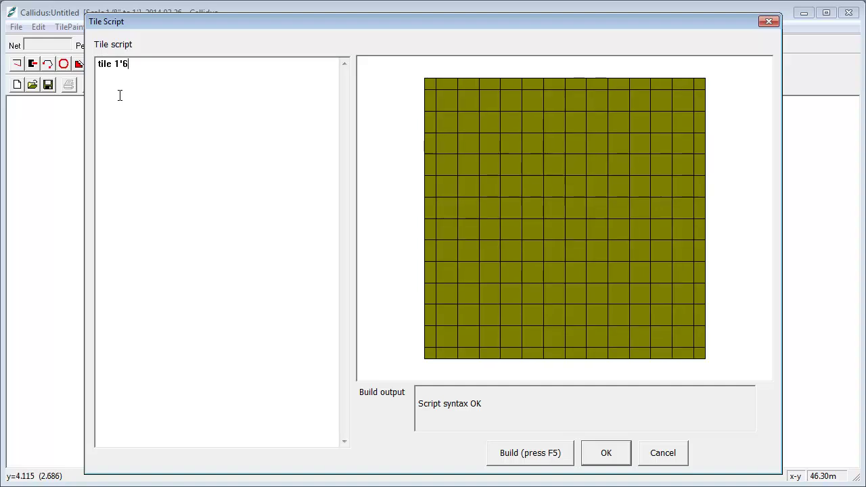
{"action": "key", "text": "BackSpace"}
{"action": "key", "text": "BackSpace"}
{"action": "type", "text": "8"}
{"action": "type", "text": "'"}
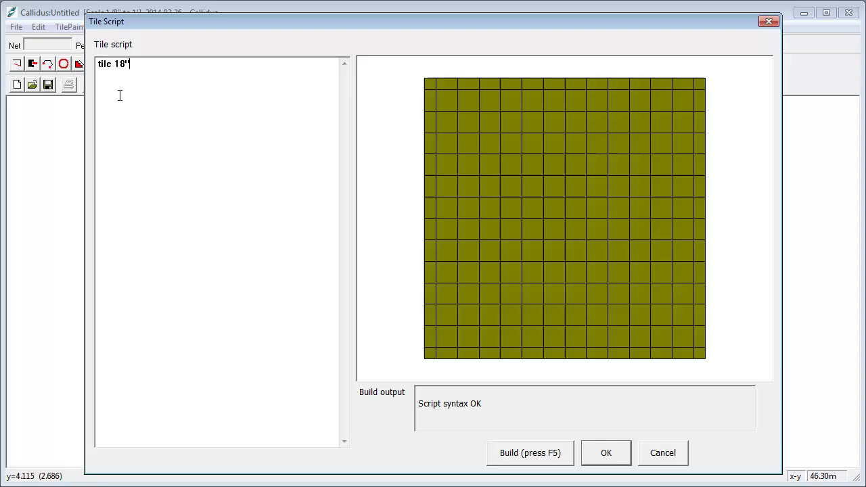
{"action": "key", "text": "BackSpace"}
{"action": "key", "text": "BackSpace"}
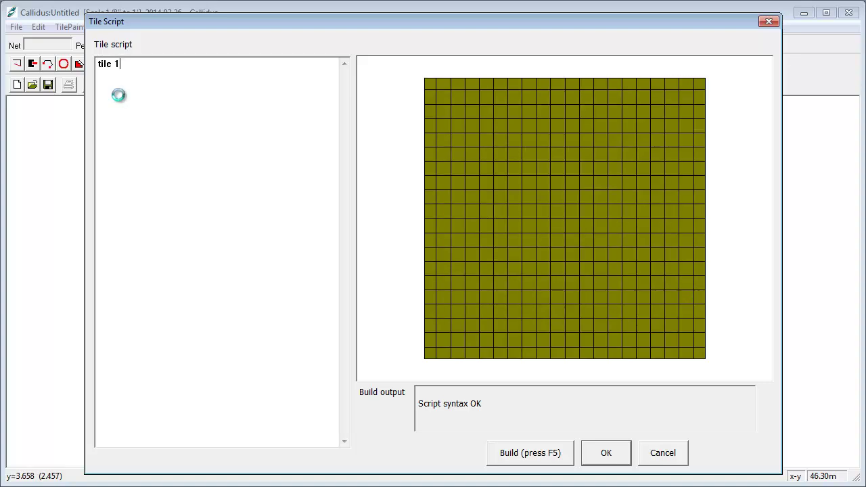
{"action": "key", "text": "BackSpace"}
{"action": "type", "text": "2"}
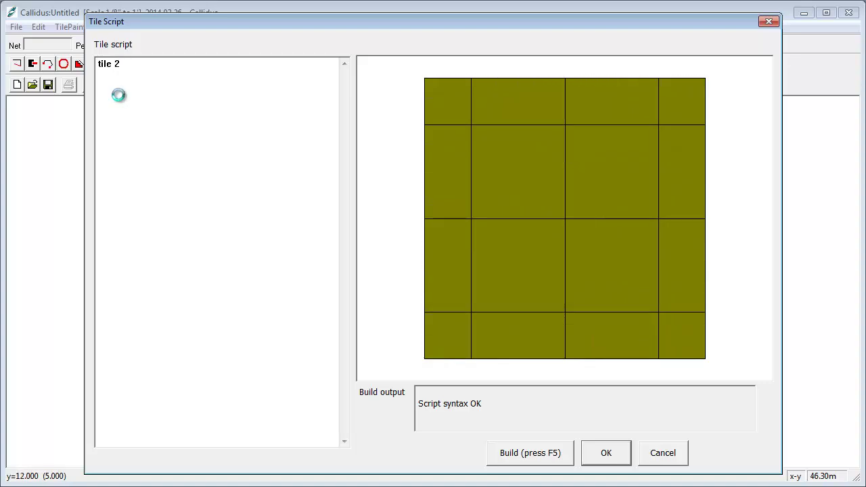
Try a 6" tile size, then erase it, leaving only the bare 'tile' keyword.
{"action": "double_click", "coordinate": [105, 64]}
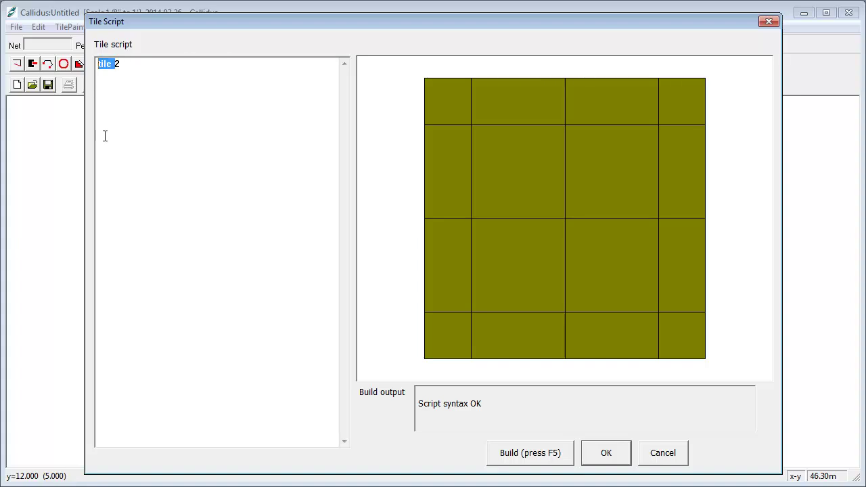
{"action": "double_click", "coordinate": [112, 62]}
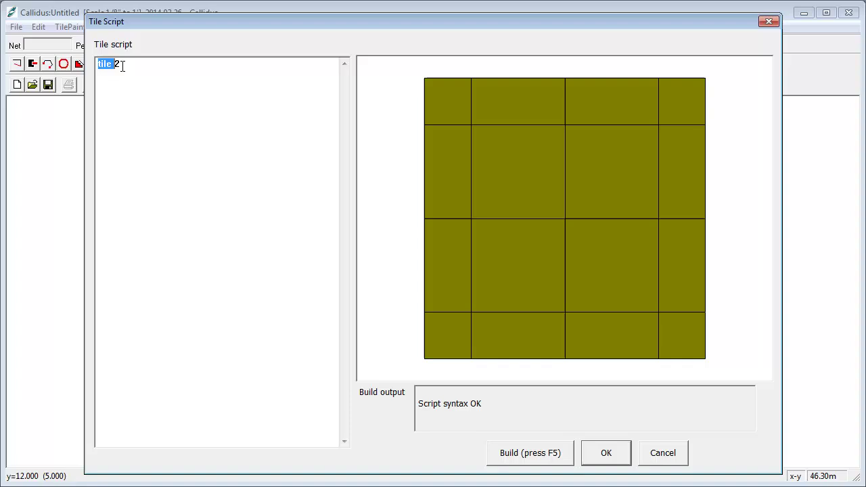
{"action": "left_click", "coordinate": [123, 68]}
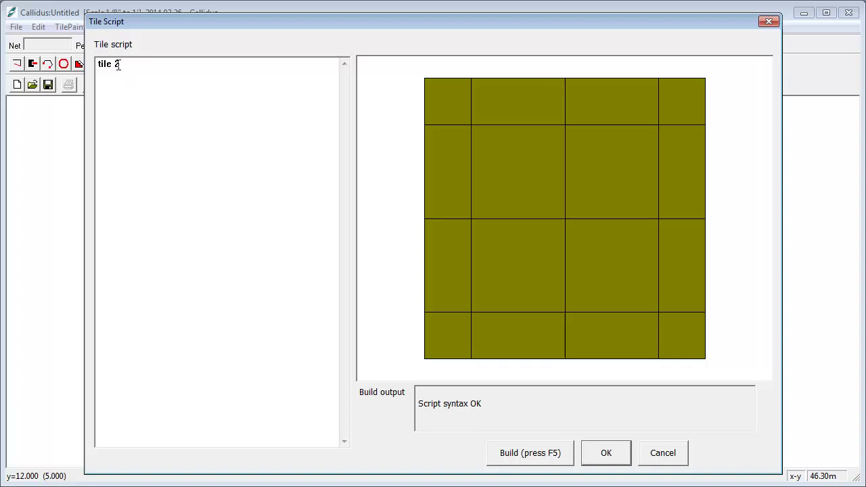
{"action": "double_click", "coordinate": [116, 63]}
{"action": "type", "text": "6"}
{"action": "type", "text": "\""}
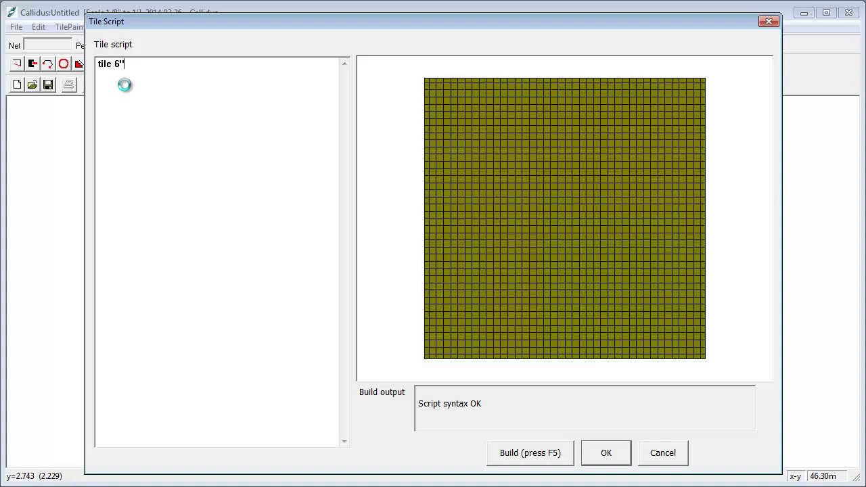
{"action": "key", "text": "BackSpace"}
{"action": "key", "text": "BackSpace"}
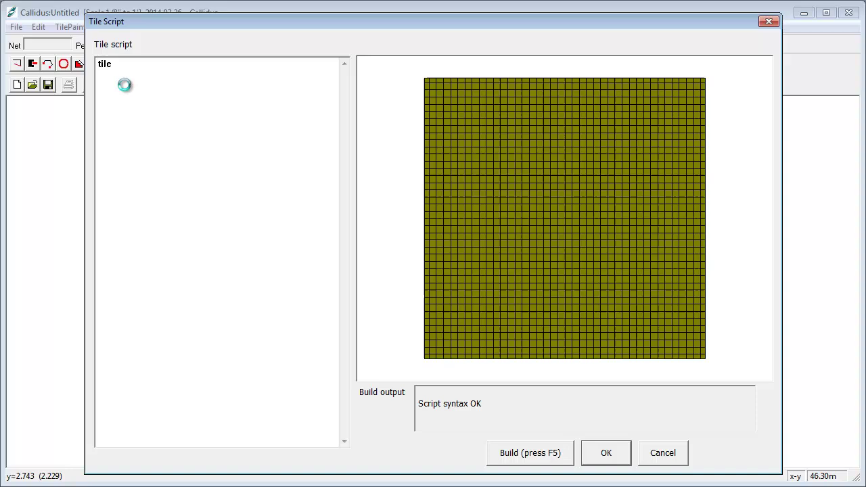
Replace the tile dimensions so the single line reads tile 1' 6", previewing rectangular tiles.
{"action": "type", "text": "1.5"}
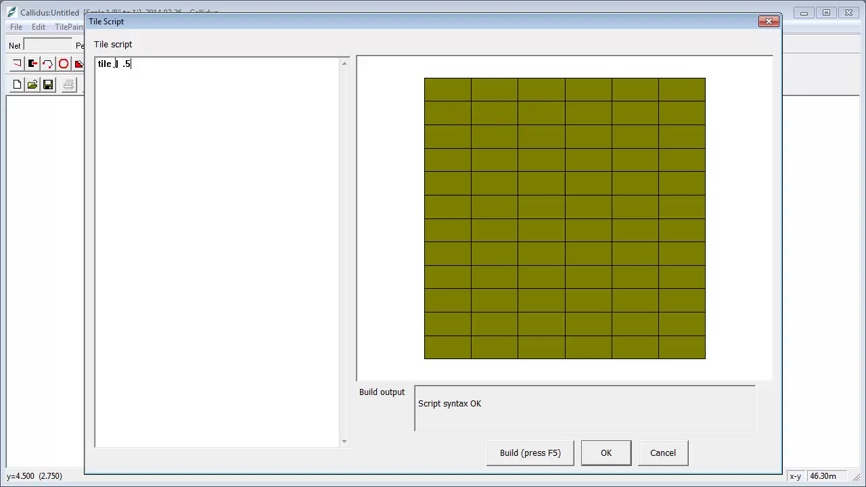
{"action": "left_click_drag", "start_coordinate": [114, 64], "coordinate": [193, 66]}
{"action": "type", "text": "1'"}
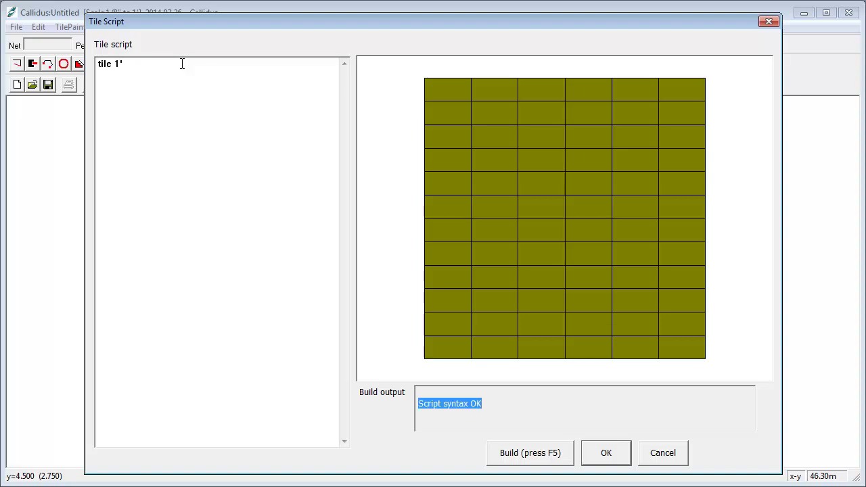
{"action": "type", "text": " 6"}
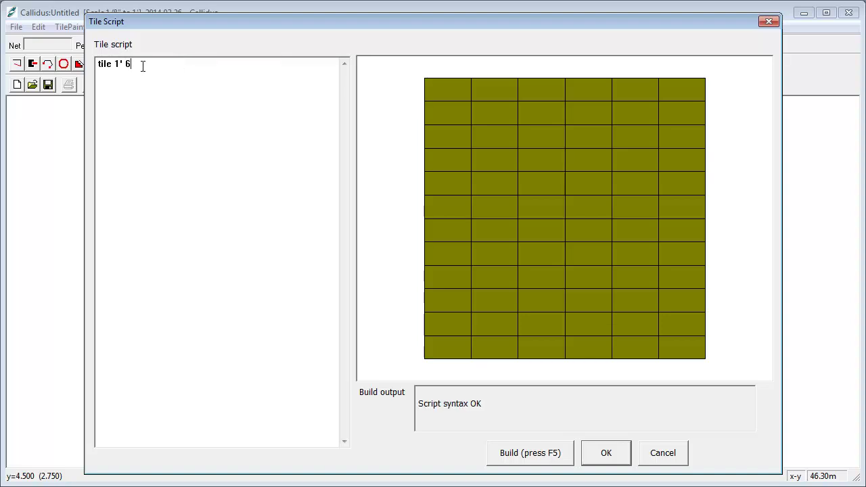
{"action": "type", "text": "\""}
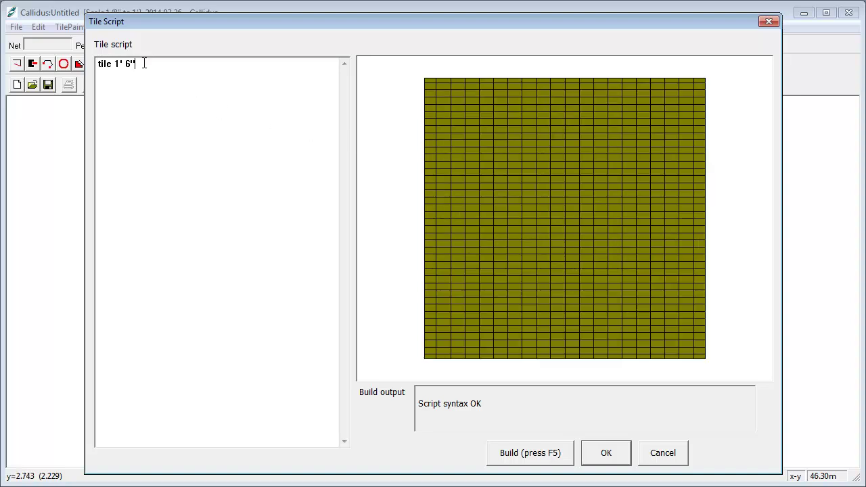
{"action": "left_click_drag", "start_coordinate": [144, 64], "coordinate": [92, 73]}
{"action": "left_click_drag", "start_coordinate": [99, 63], "coordinate": [155, 64]}
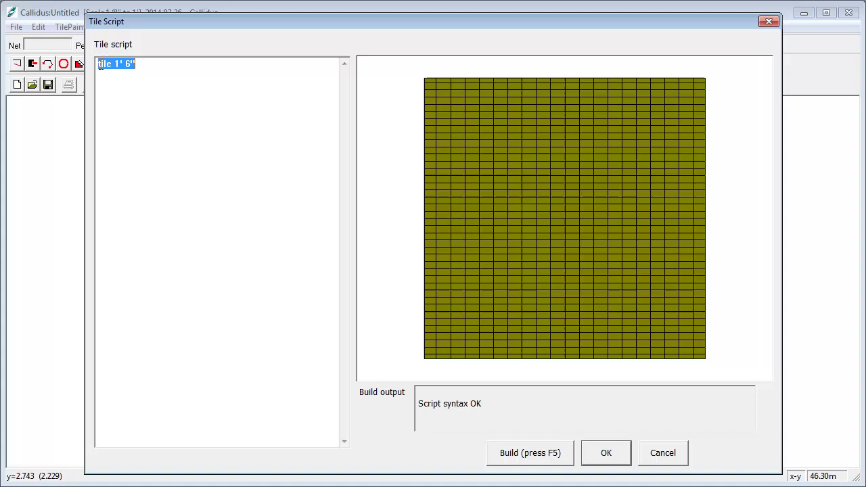
{"action": "left_click_drag", "start_coordinate": [97, 65], "coordinate": [102, 76]}
{"action": "left_click", "coordinate": [102, 78]}
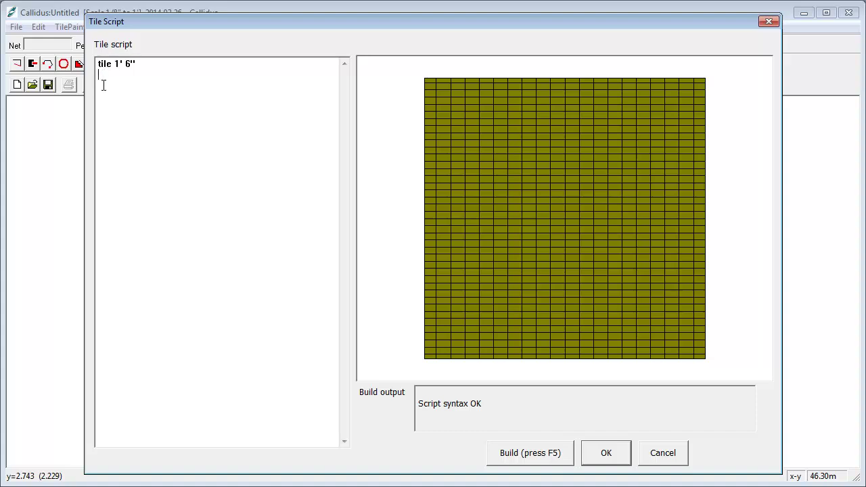